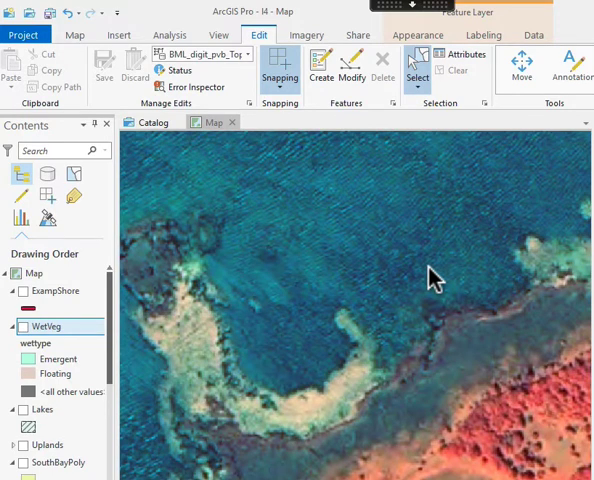
# - Open the WetVeg layer's attribute table from the Contents pane
pyautogui.rightClick(50, 330)
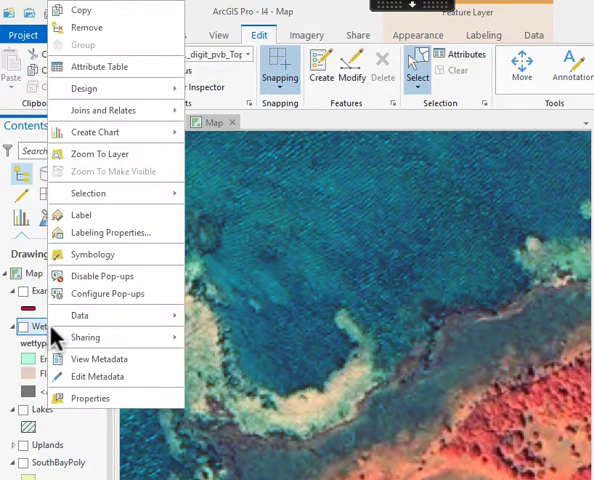
pyautogui.click(99, 66)
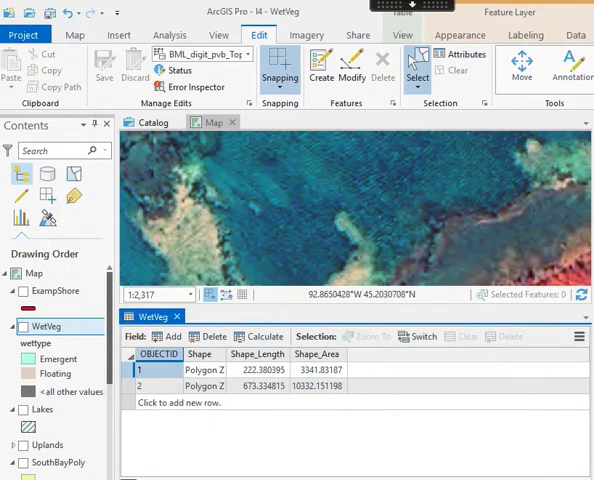
# - Add a new field Wettype of type Text with length 10
pyautogui.click(172, 337)
pyautogui.write('Wettype')
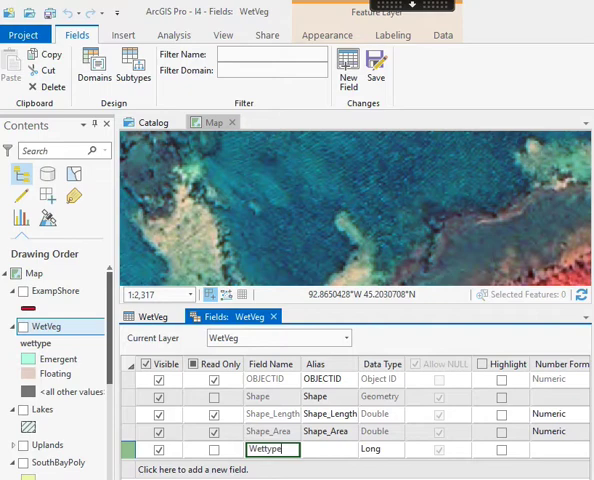
pyautogui.click(398, 452)
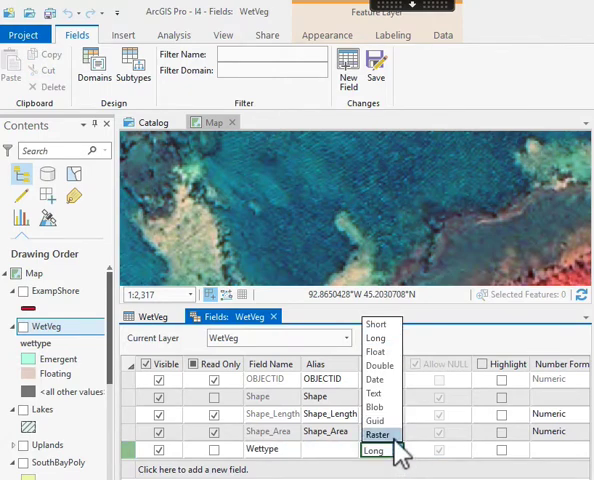
pyautogui.click(375, 394)
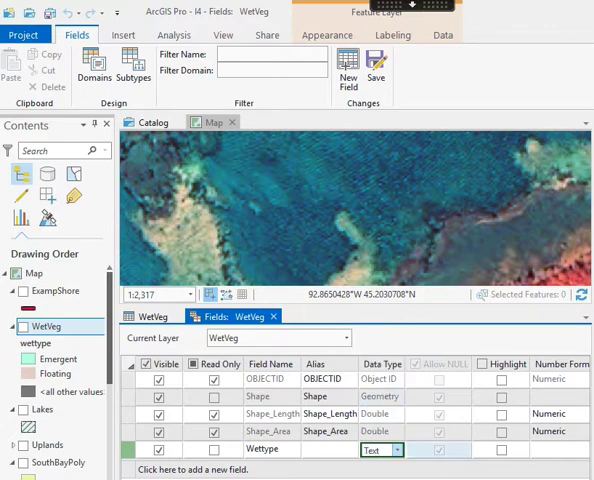
pyautogui.hscroll(3, 400, 410)
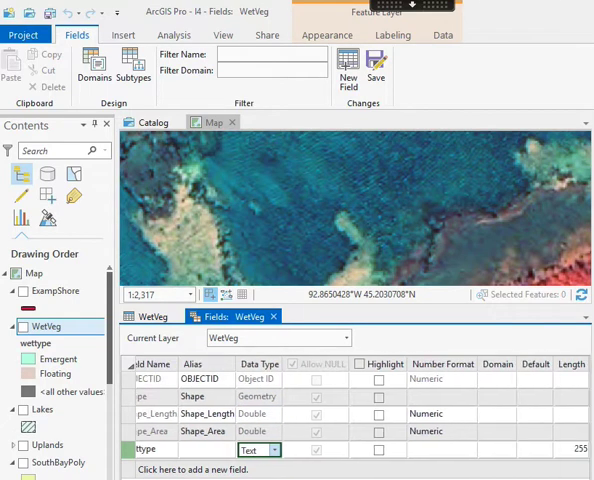
pyautogui.hscroll(-3, 556, 364)
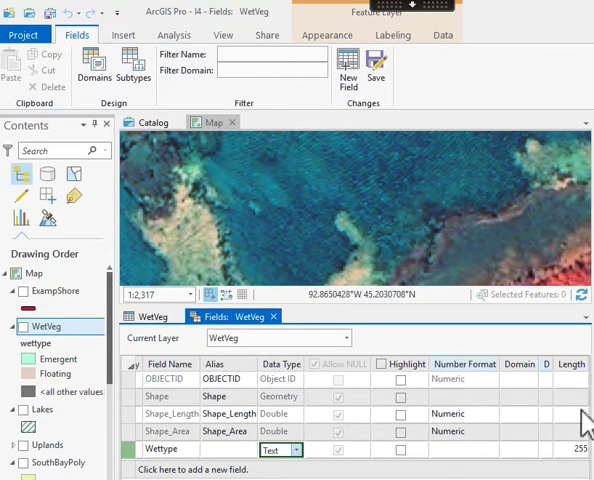
pyautogui.click(578, 449)
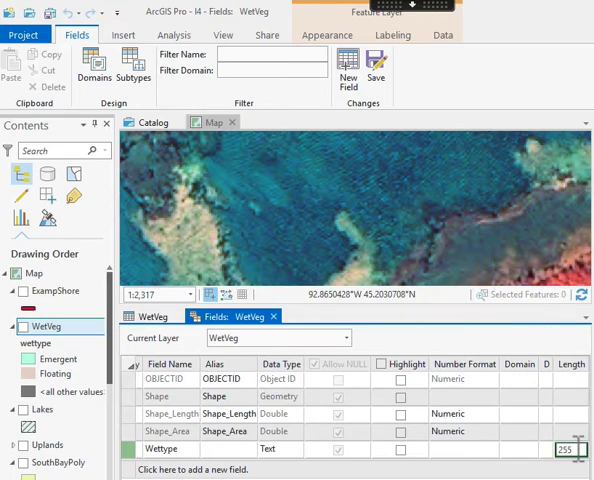
pyautogui.doubleClick(566, 449)
pyautogui.write('10')
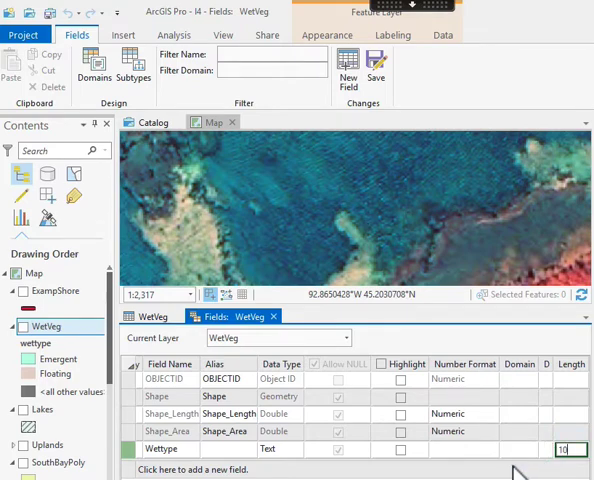
pyautogui.click(515, 471)
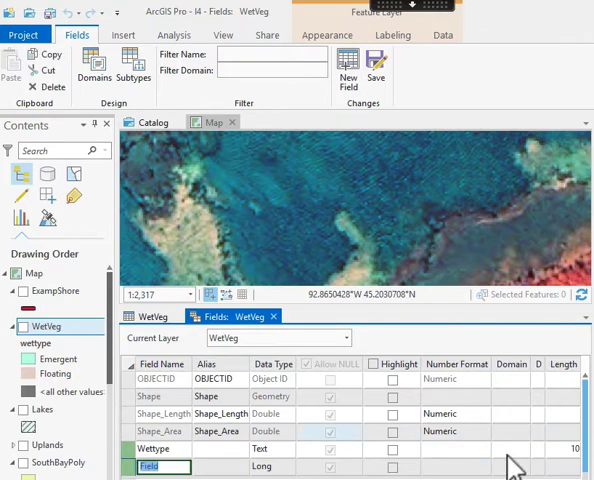
# - Save the new field definitions and return to the attribute table
pyautogui.click(380, 70)
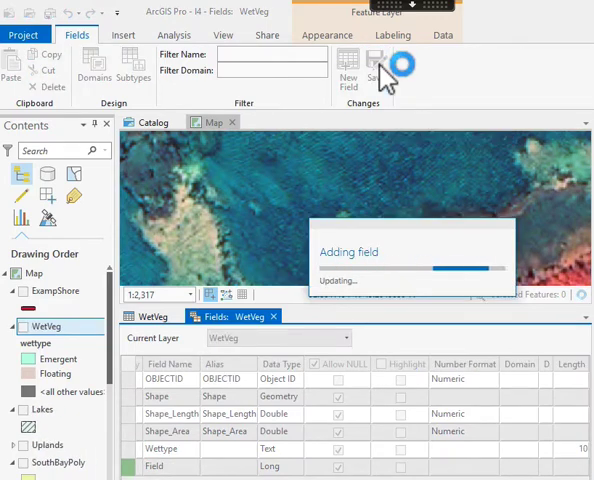
pyautogui.click(274, 317)
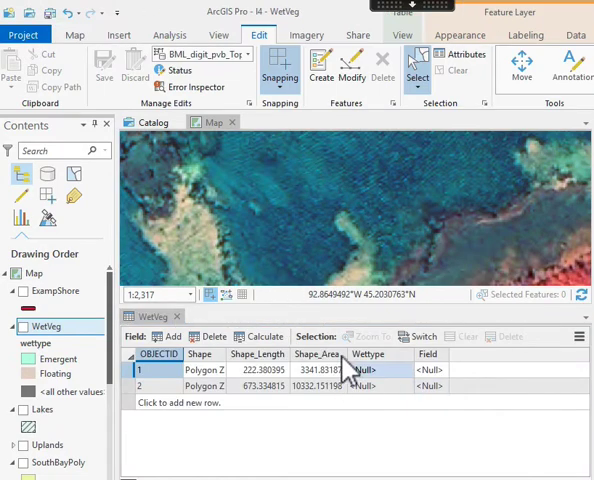
# - Delete the stray extra Field column so only Wettype remains added
pyautogui.click(432, 358)
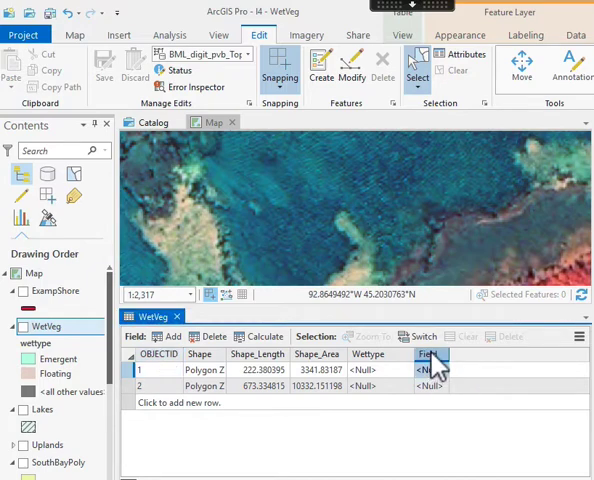
pyautogui.click(213, 337)
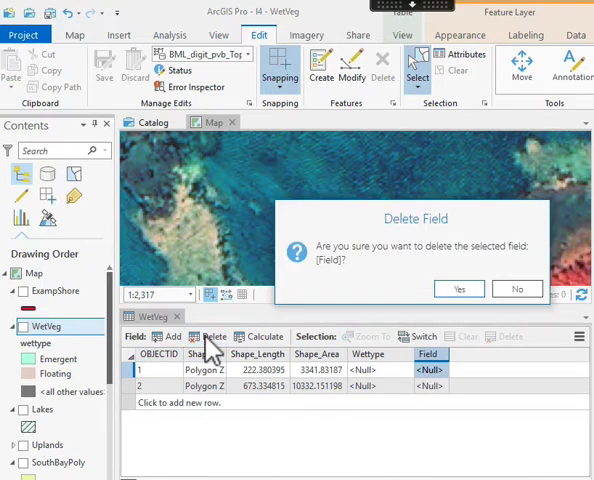
pyautogui.click(459, 290)
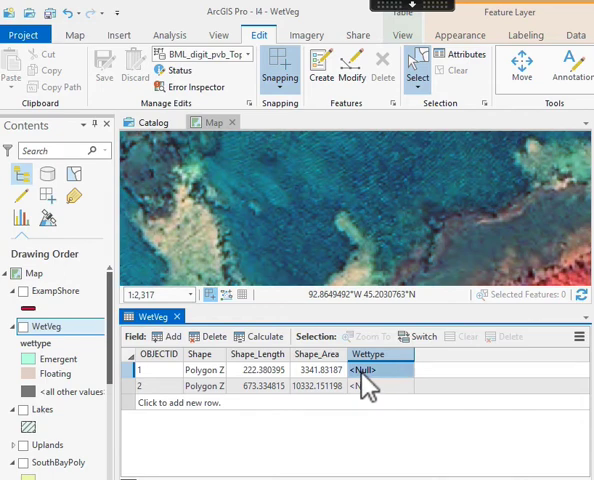
# - Show WetVeg on the map and set Wettype to Emergent and Flowating for the two polygons
pyautogui.click(131, 370)
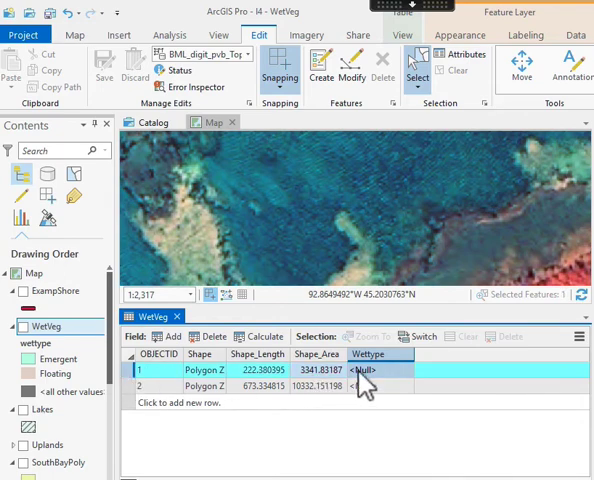
pyautogui.click(22, 327)
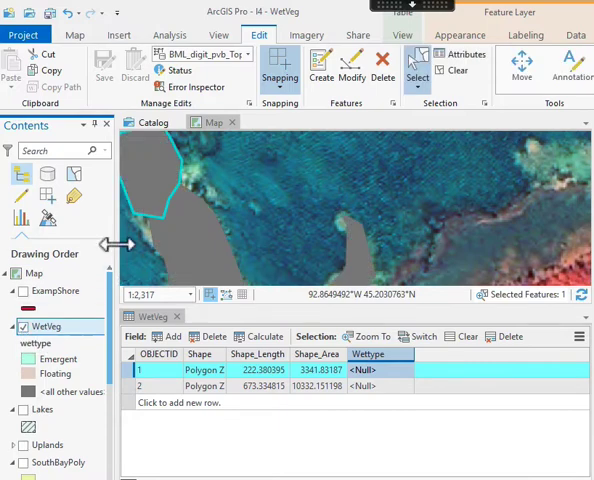
pyautogui.doubleClick(380, 370)
pyautogui.write('Emergent')
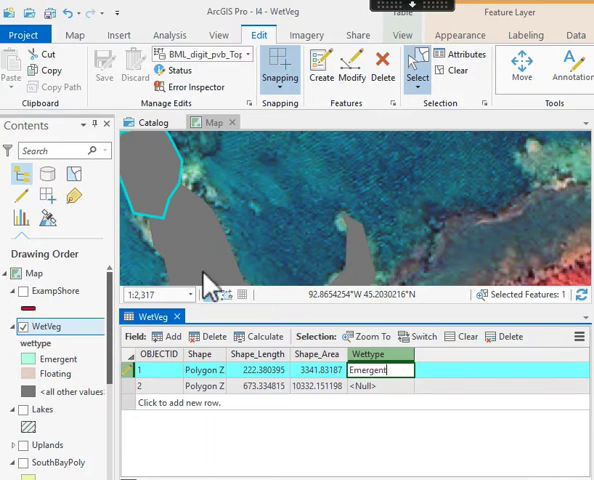
pyautogui.click(131, 386)
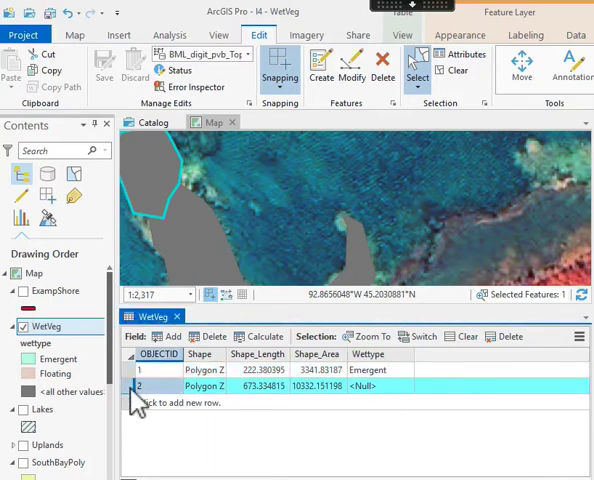
pyautogui.doubleClick(362, 386)
pyautogui.write('Flowating')
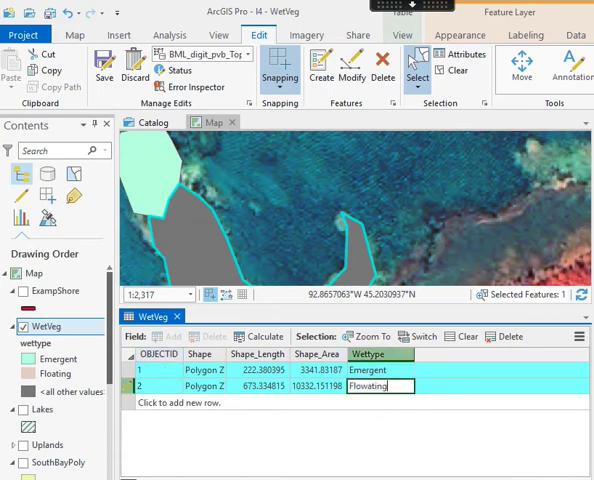
pyautogui.press('Return')
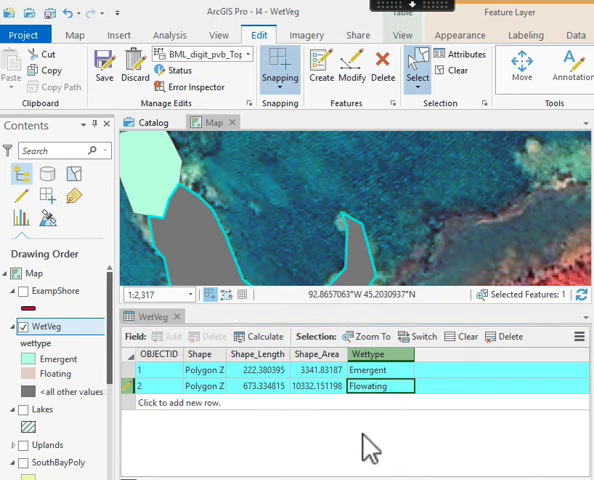
# - Save the attribute edits and confirm
pyautogui.click(104, 65)
pyautogui.click(433, 272)
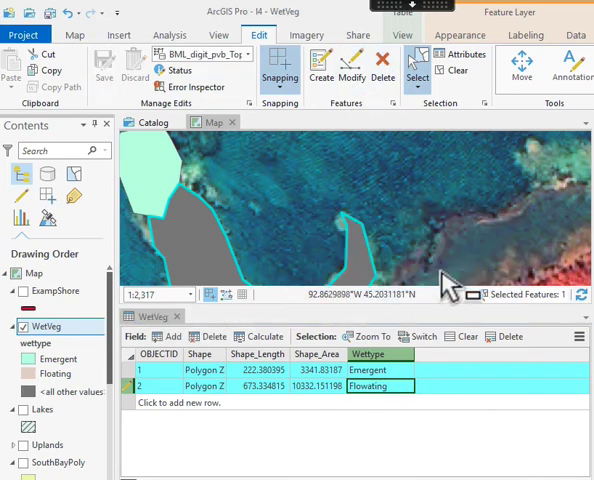